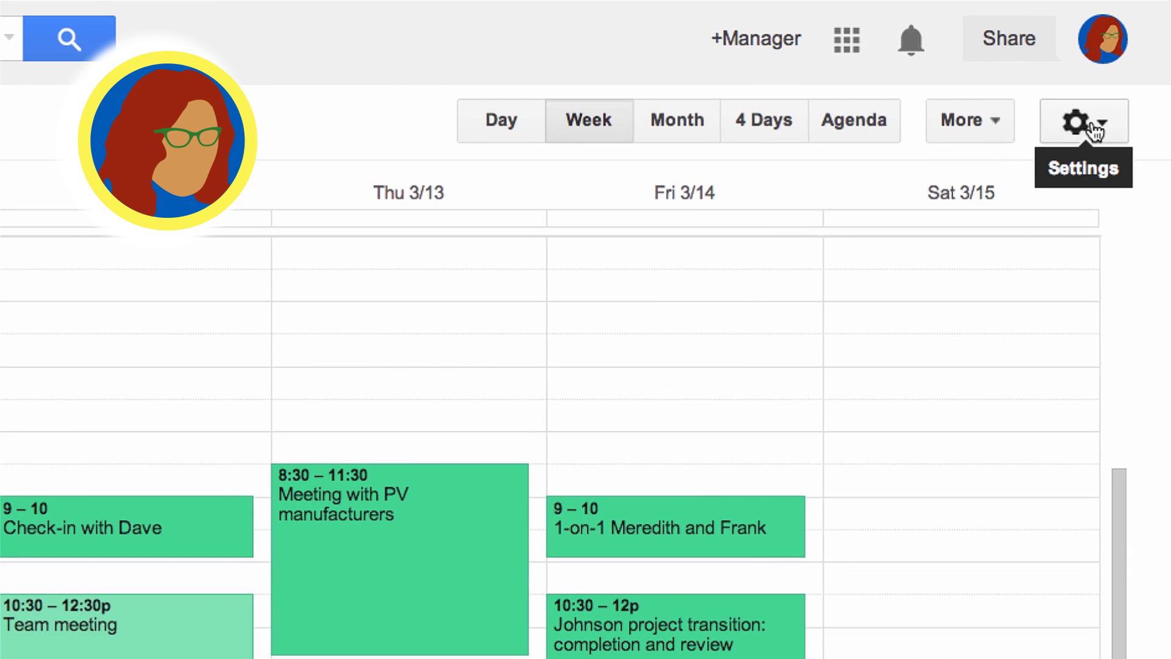
- Open the sharing settings of the manager's own calendar from the calendar settings
left_click(1128, 65)
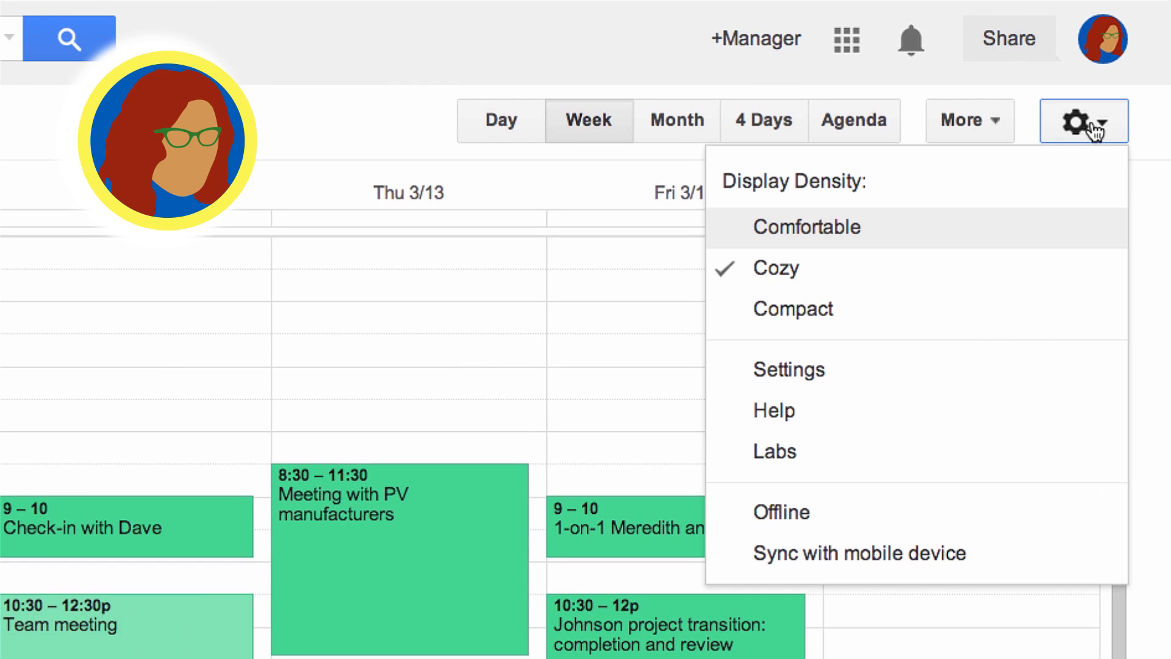
left_click(935, 383)
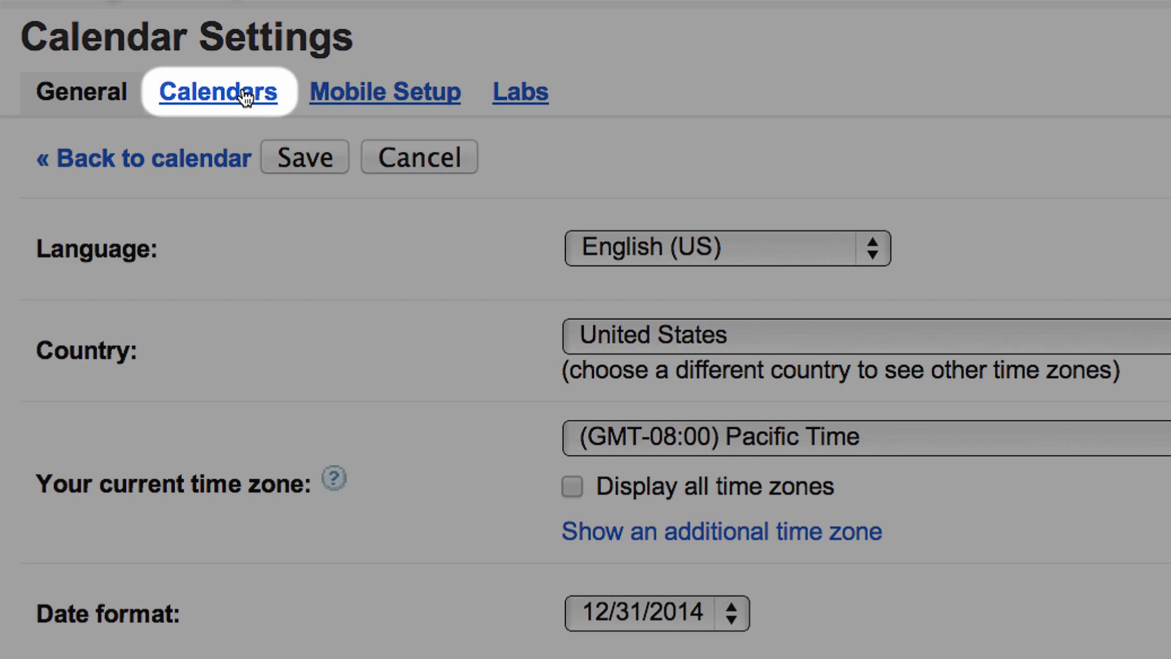
left_click(246, 97)
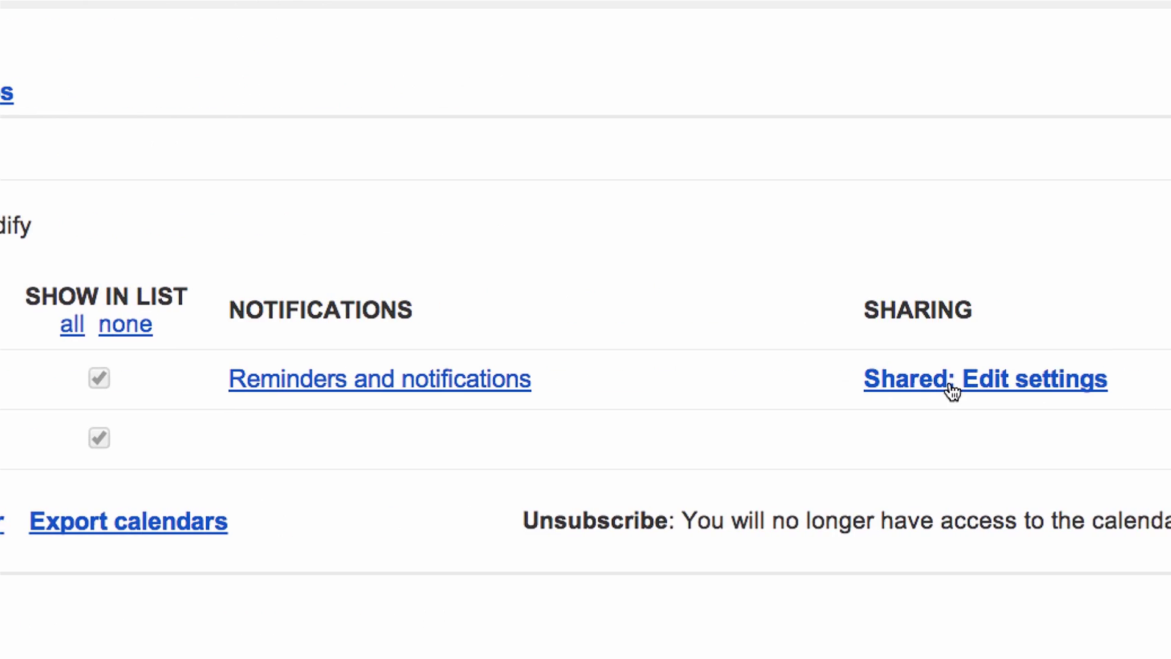
left_click(947, 379)
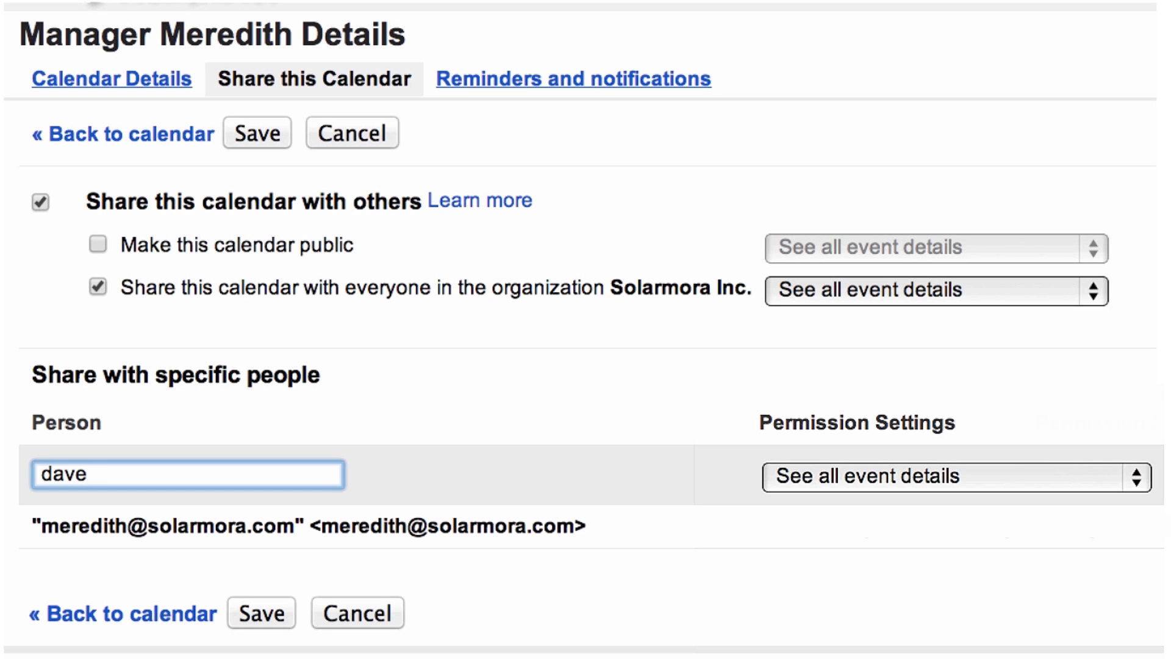
- Share the manager's calendar with the delegate's e-mail address, granting the permission Make changes AND manage sharing
type("@solarmora.com")
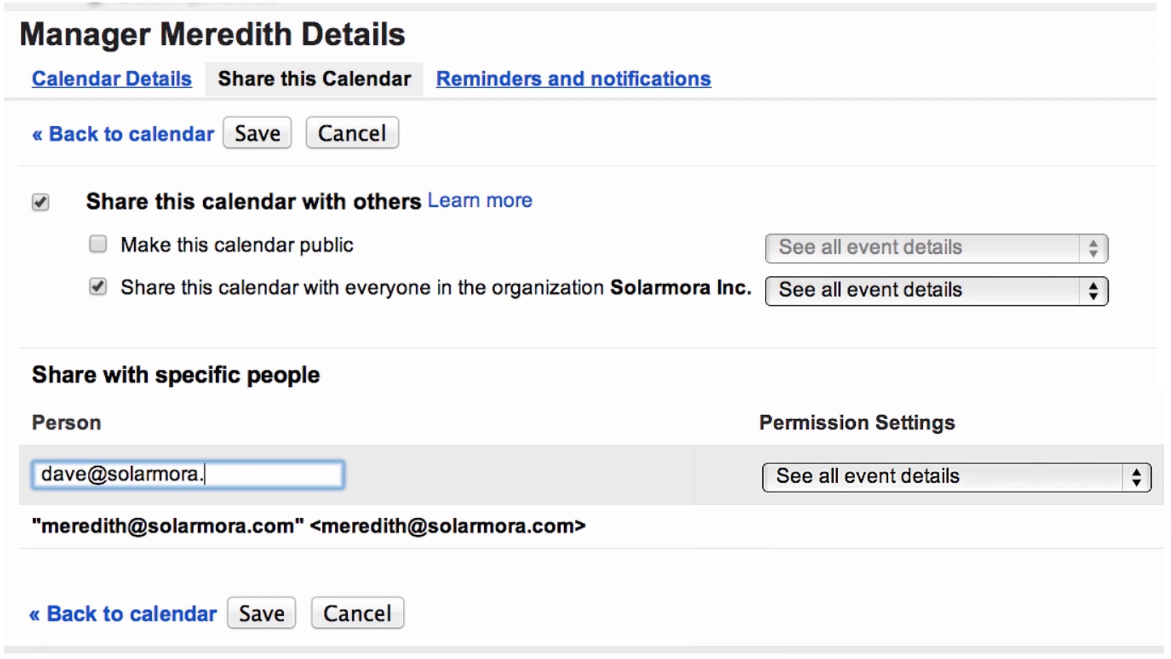
left_click(855, 473)
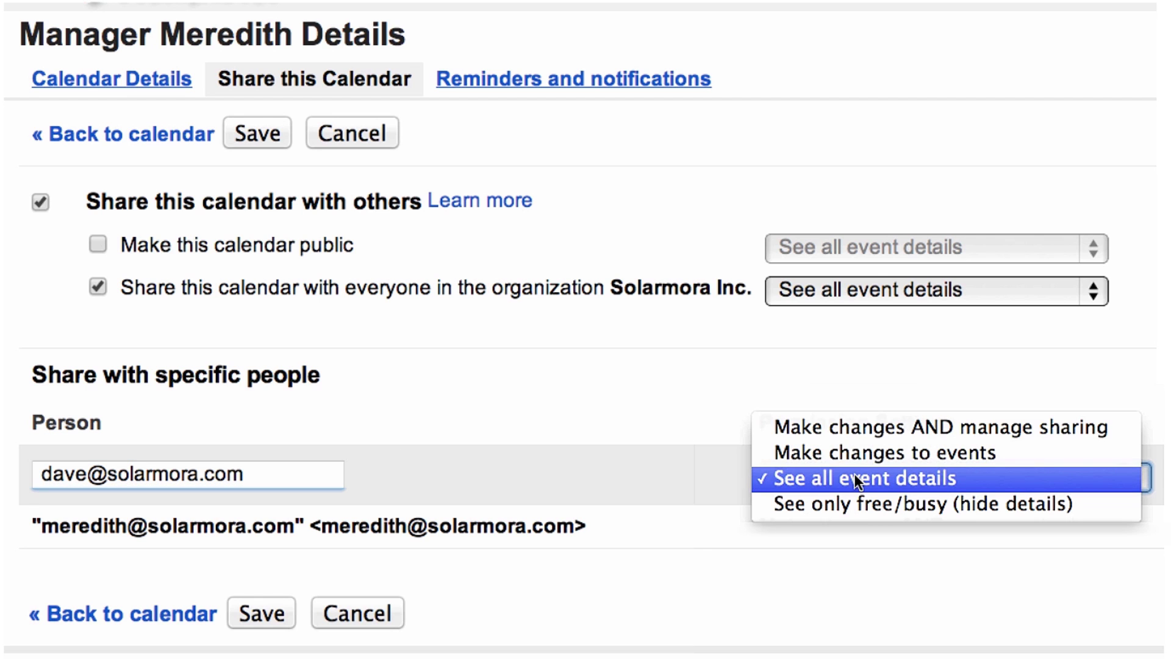
left_click(856, 430)
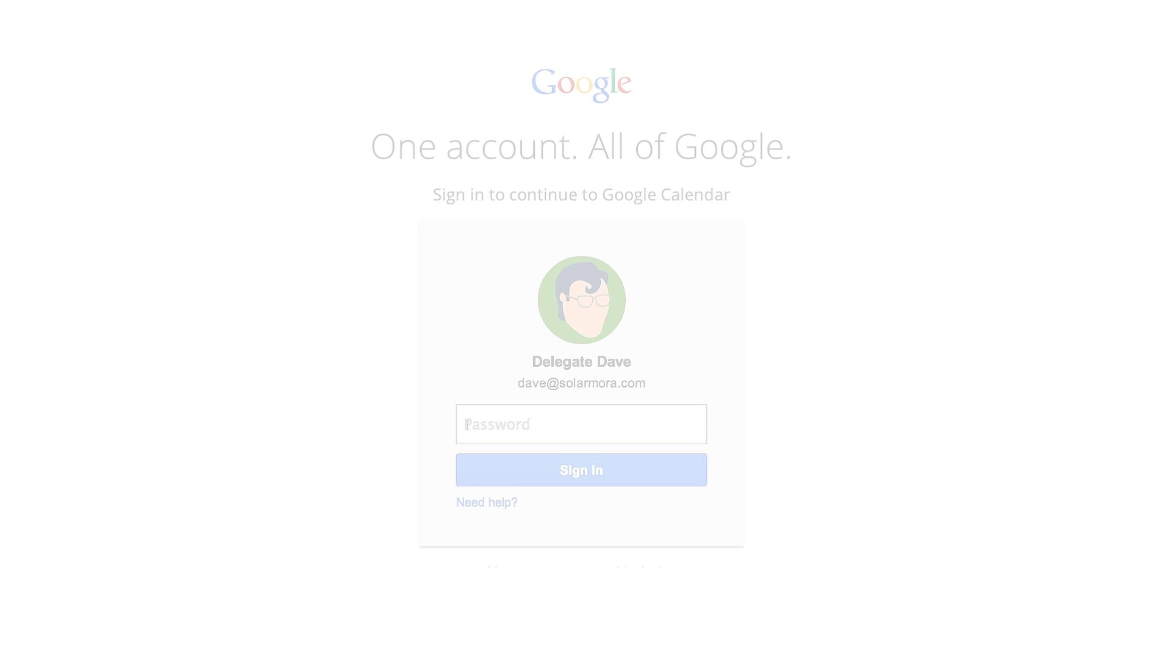
- Sign in to the delegate's Google Calendar account with the account password
type("••••••••••")
key("Return")
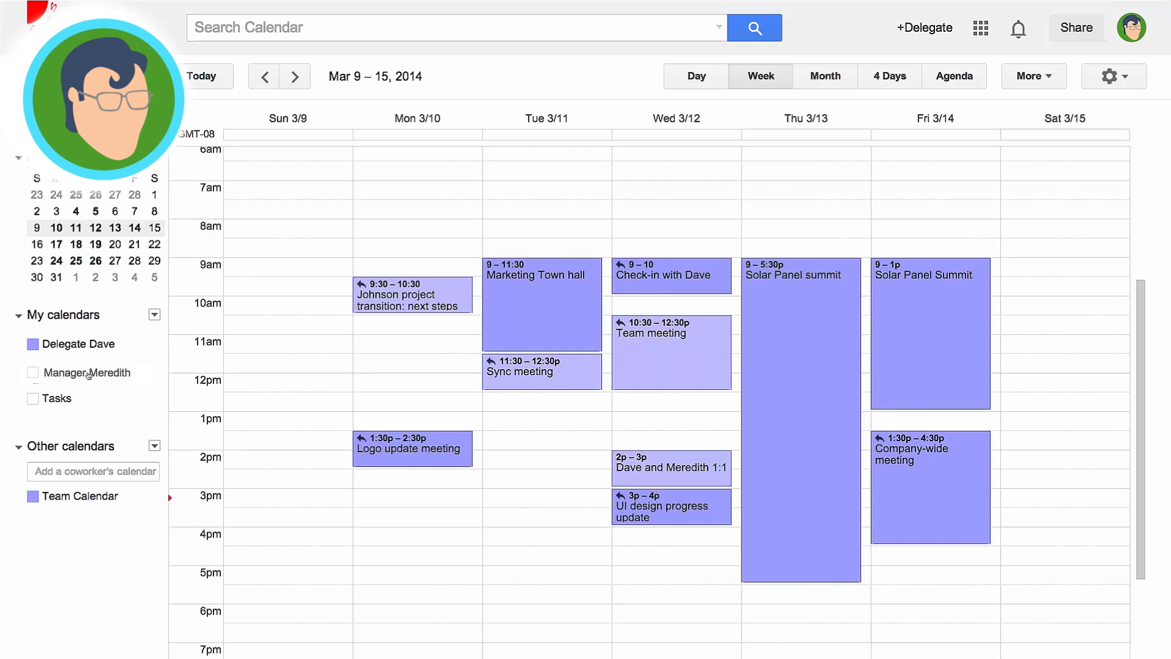
- Display the manager's calendar alongside the delegate's own events and color it golden yellow
left_click(184, 532)
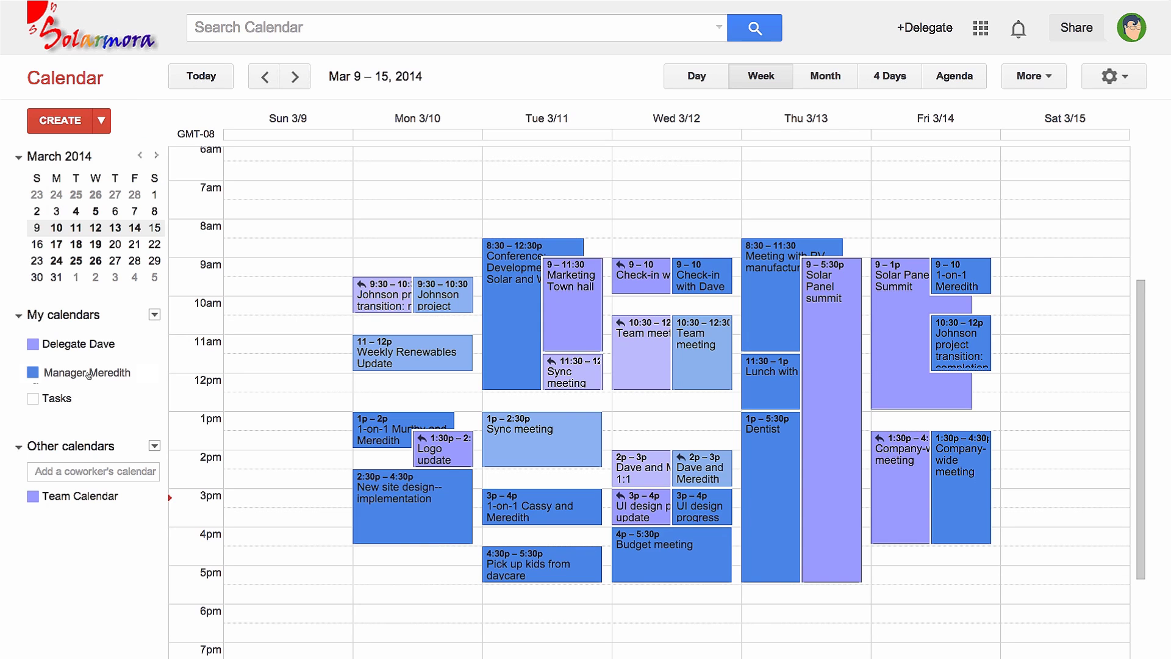
left_click(33, 372)
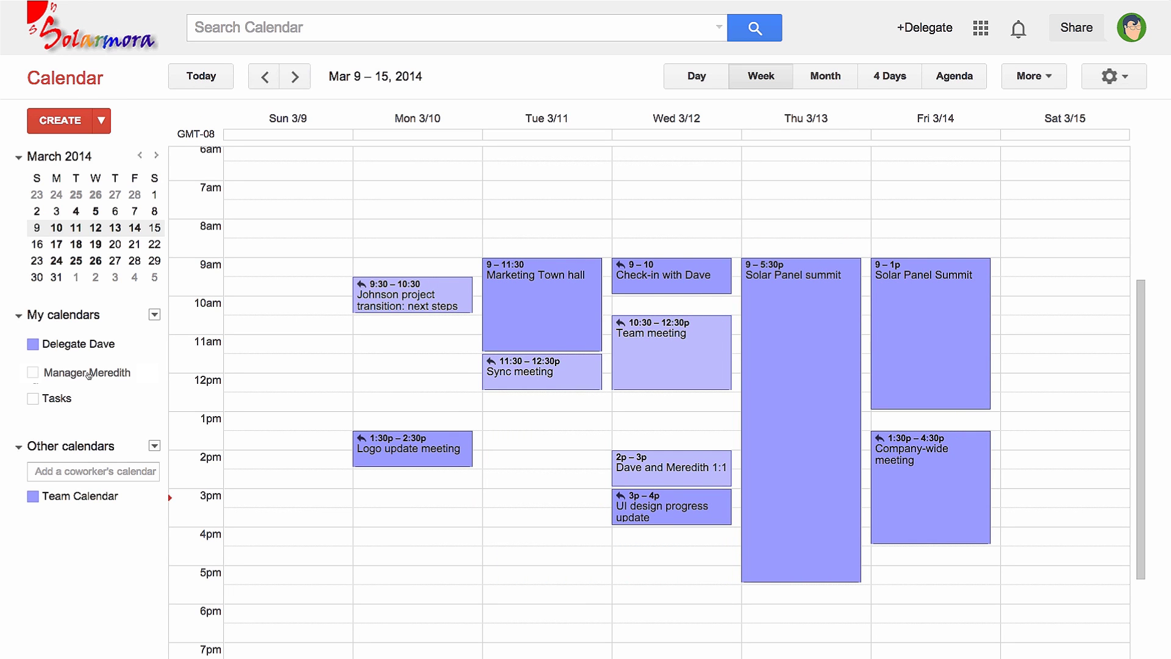
left_click(89, 375)
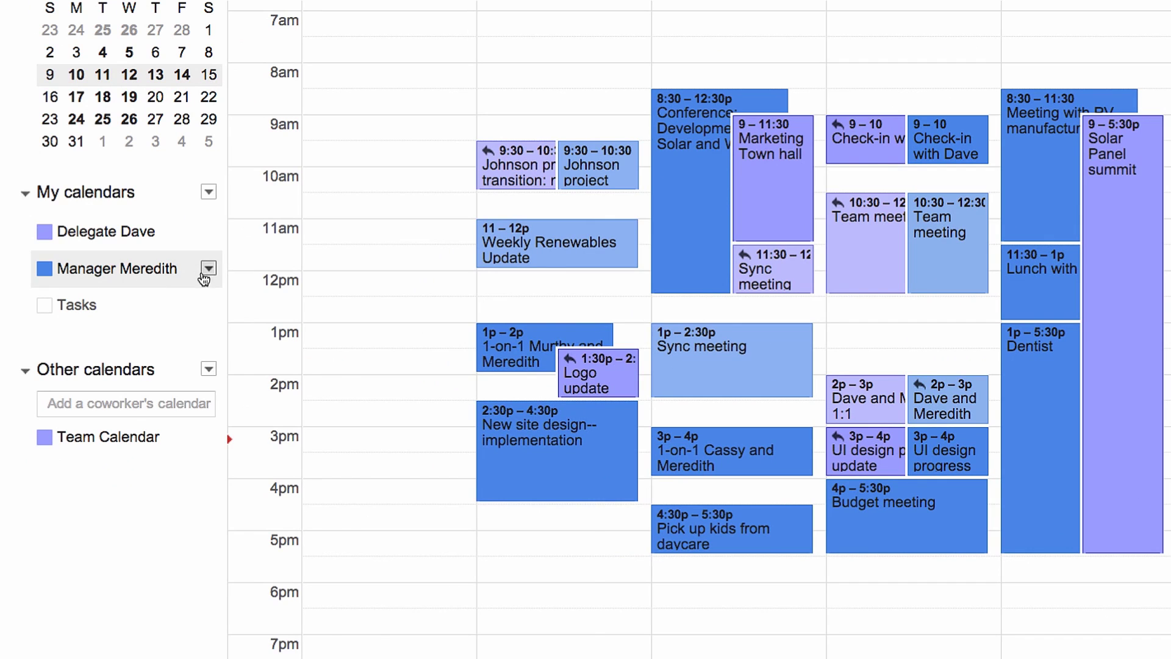
left_click(206, 276)
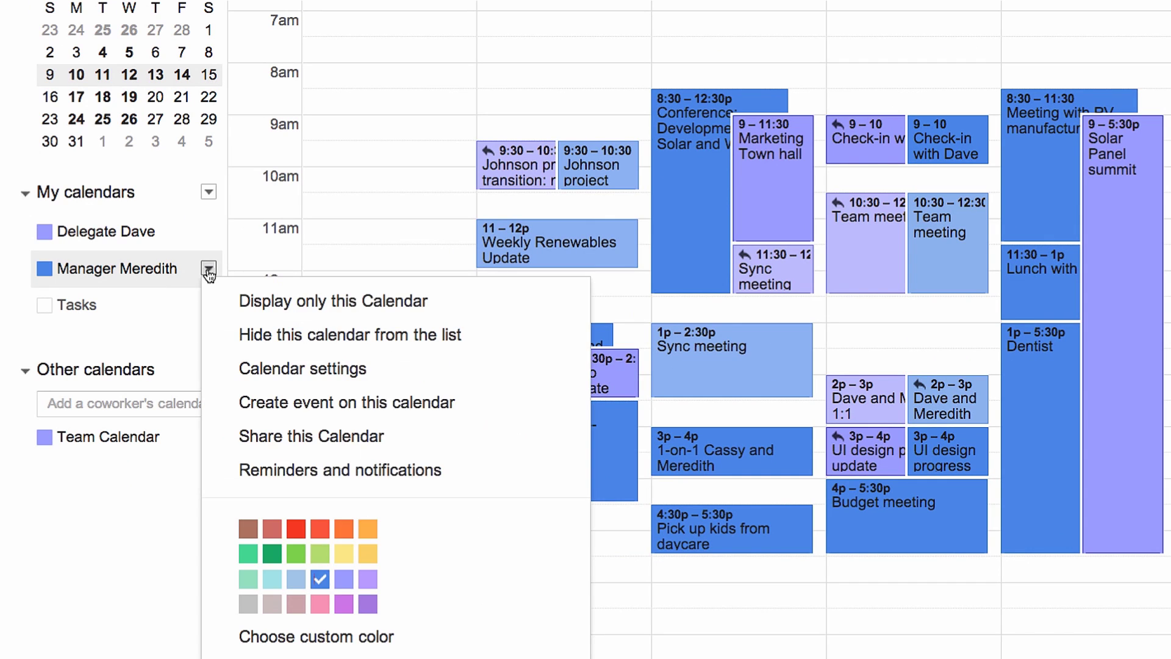
left_click(368, 554)
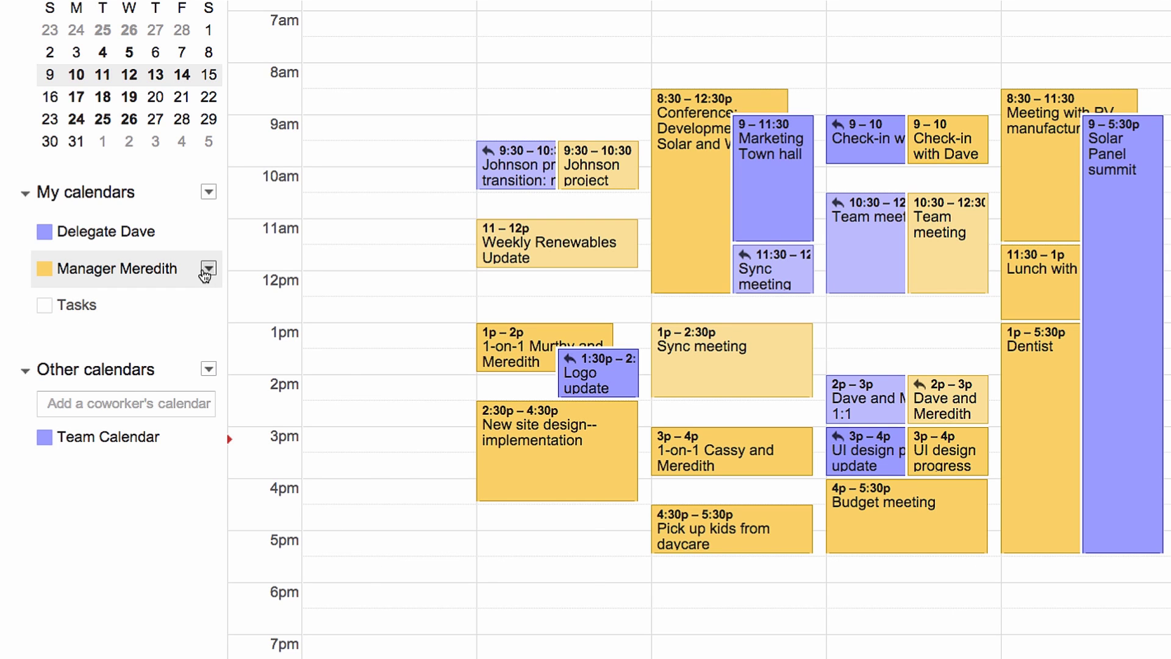
- Turn on SMS notifications for changed events in the manager calendar's reminders and notifications settings
left_click(206, 272)
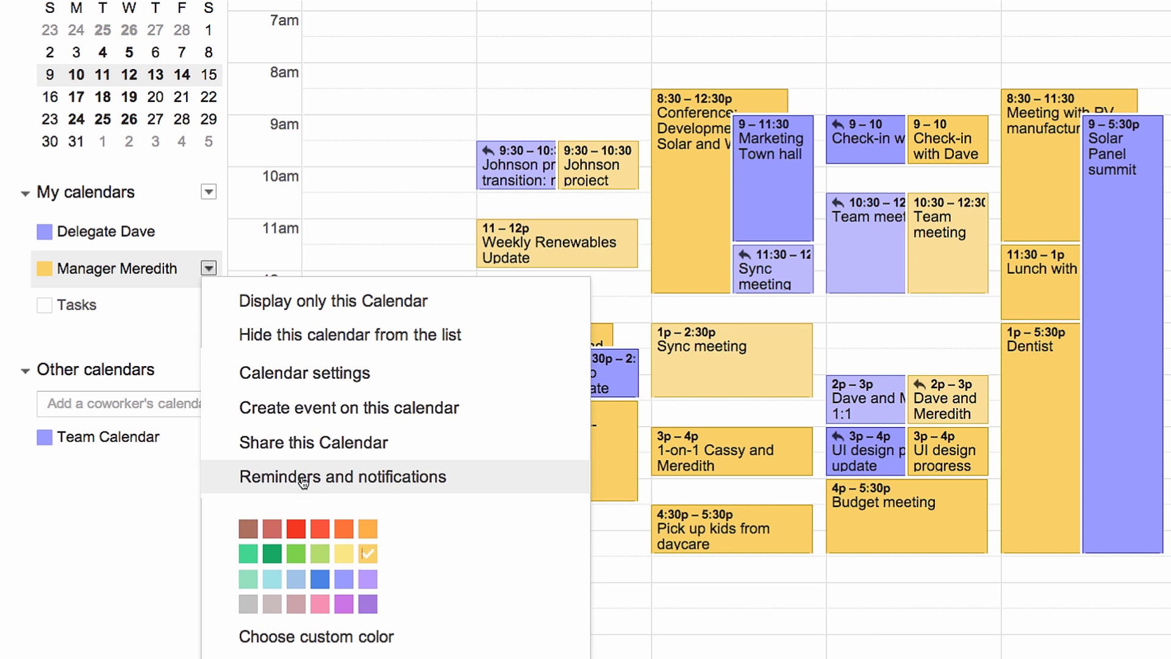
left_click(303, 480)
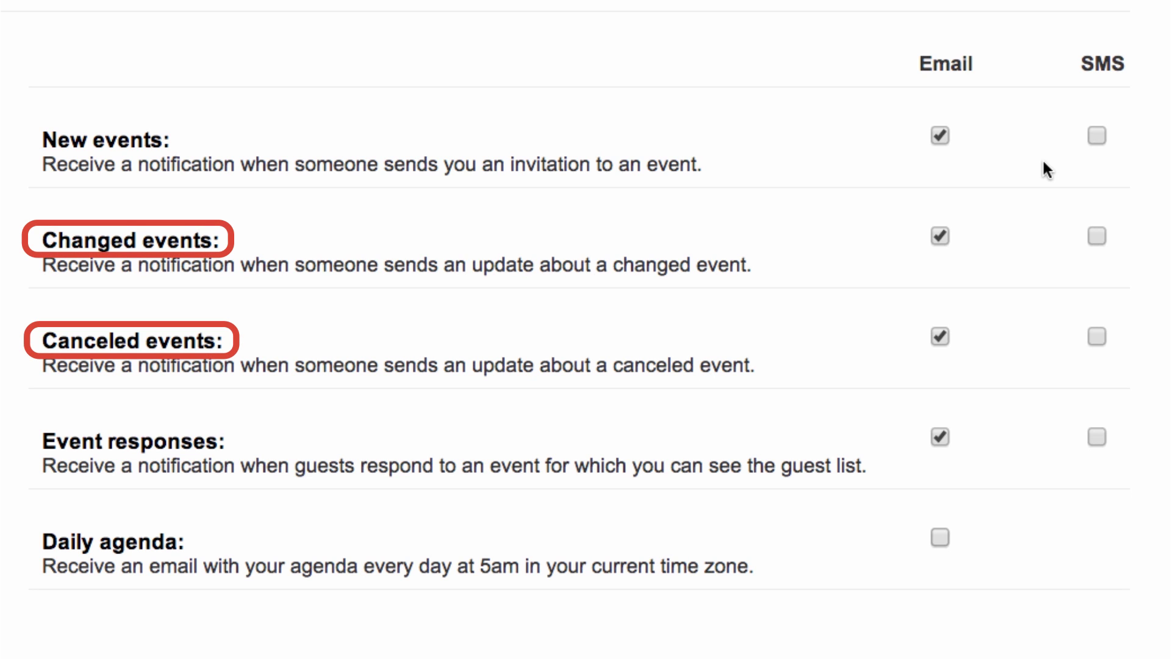
left_click(1096, 236)
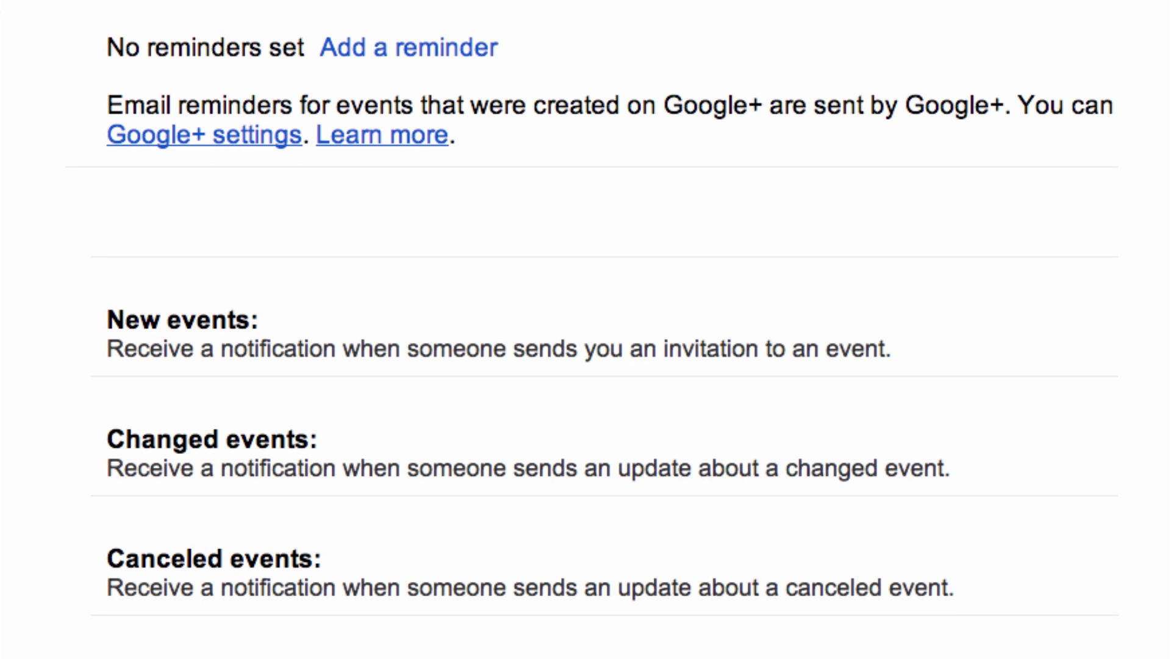
- Add two default reminders to the manager's calendar: a pop-up 10 minutes before and an email 1 hour before each event
left_click(368, 43)
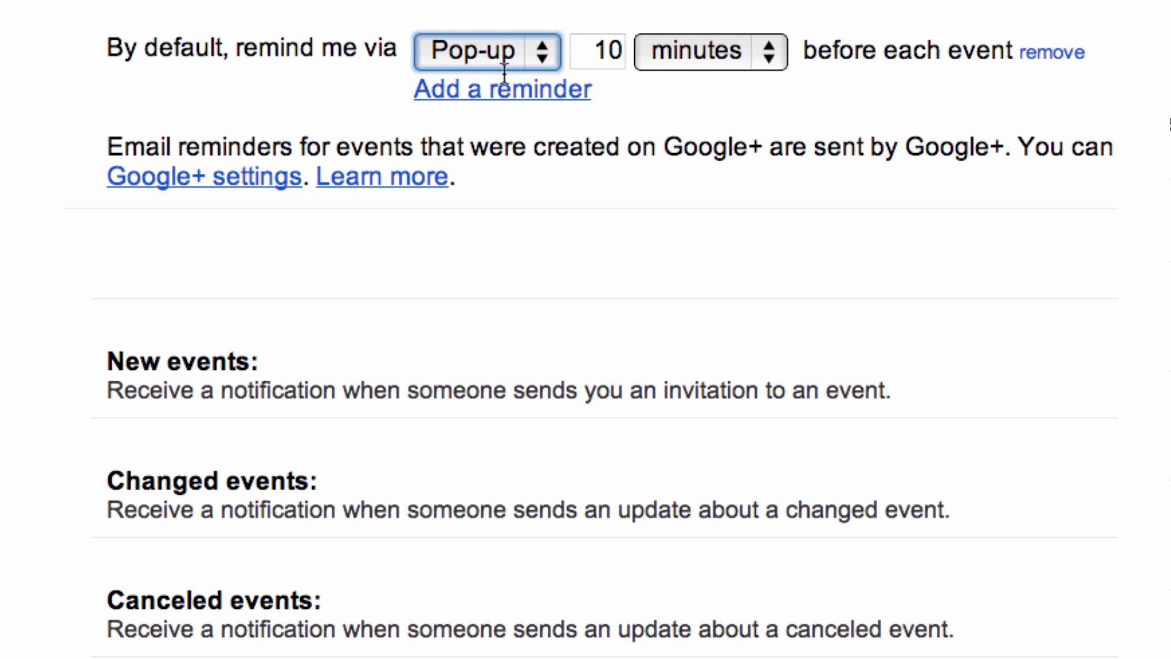
left_click(506, 97)
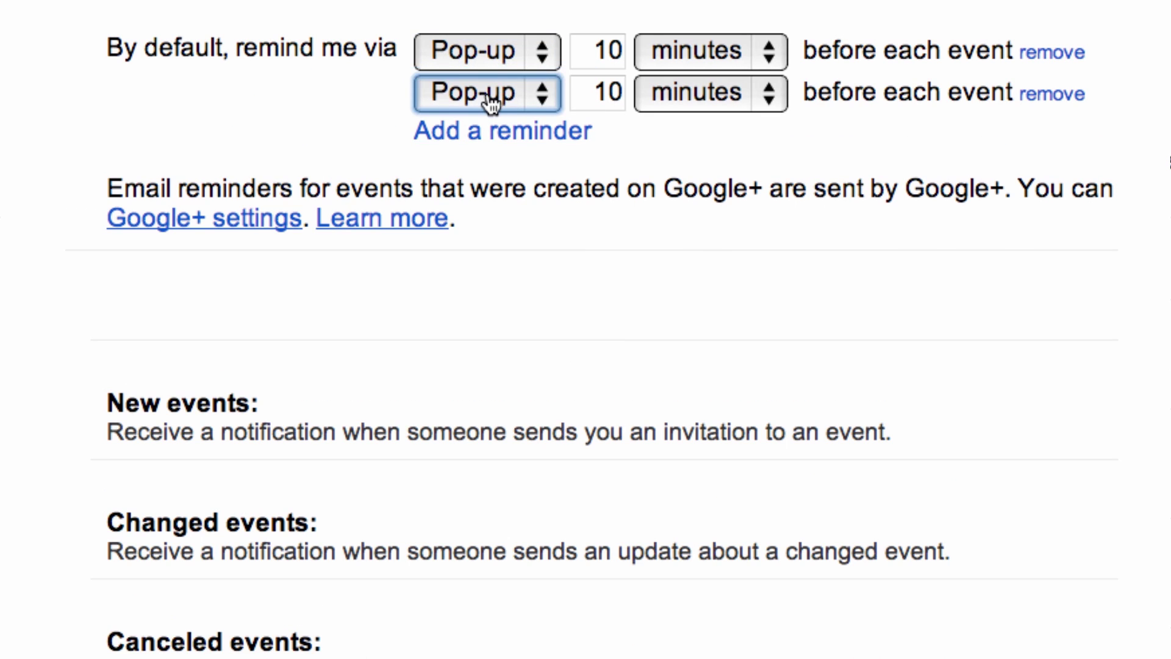
left_click(486, 92)
left_click(486, 32)
double_click(603, 91)
type("1")
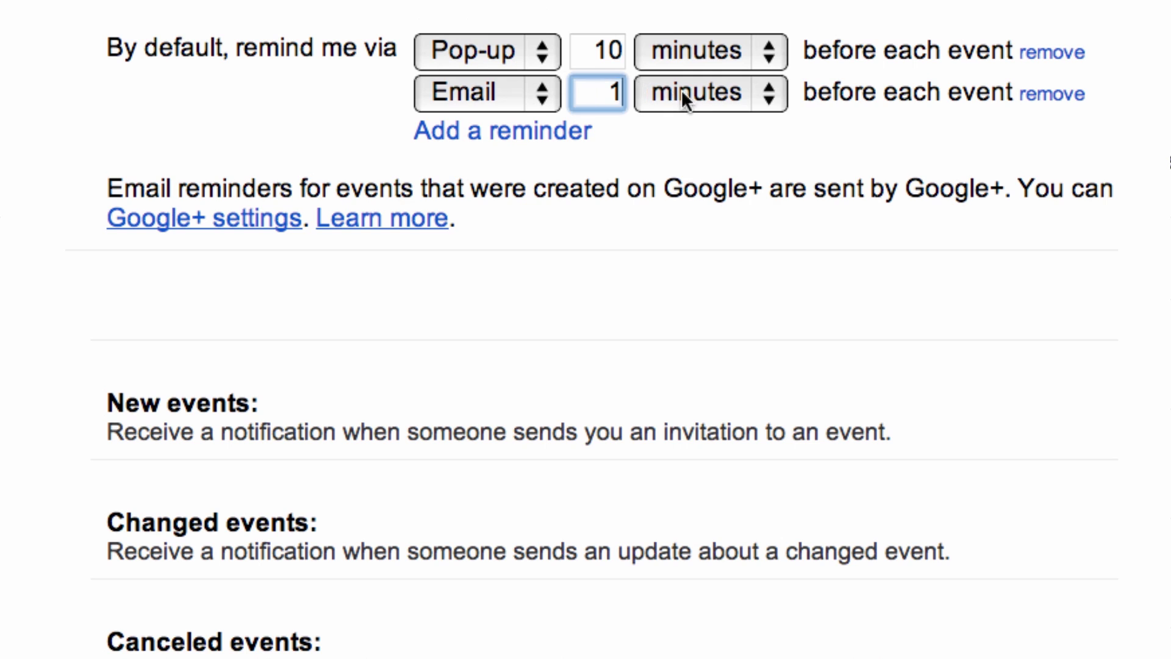
left_click(682, 92)
left_click(700, 122)
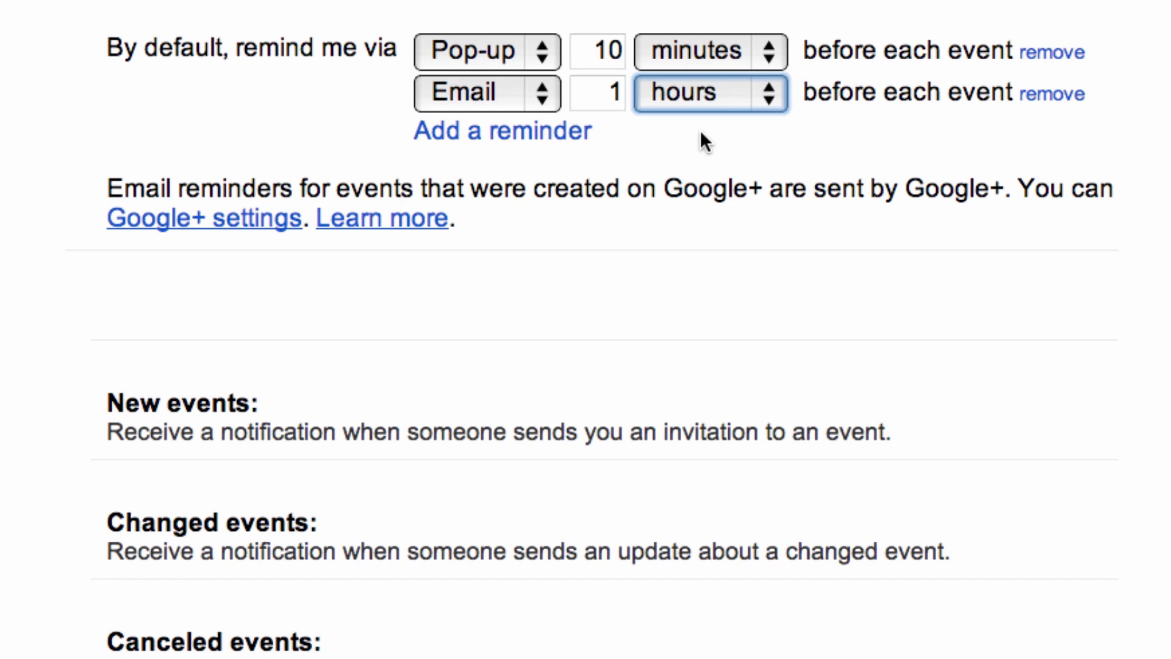
left_click(388, 176)
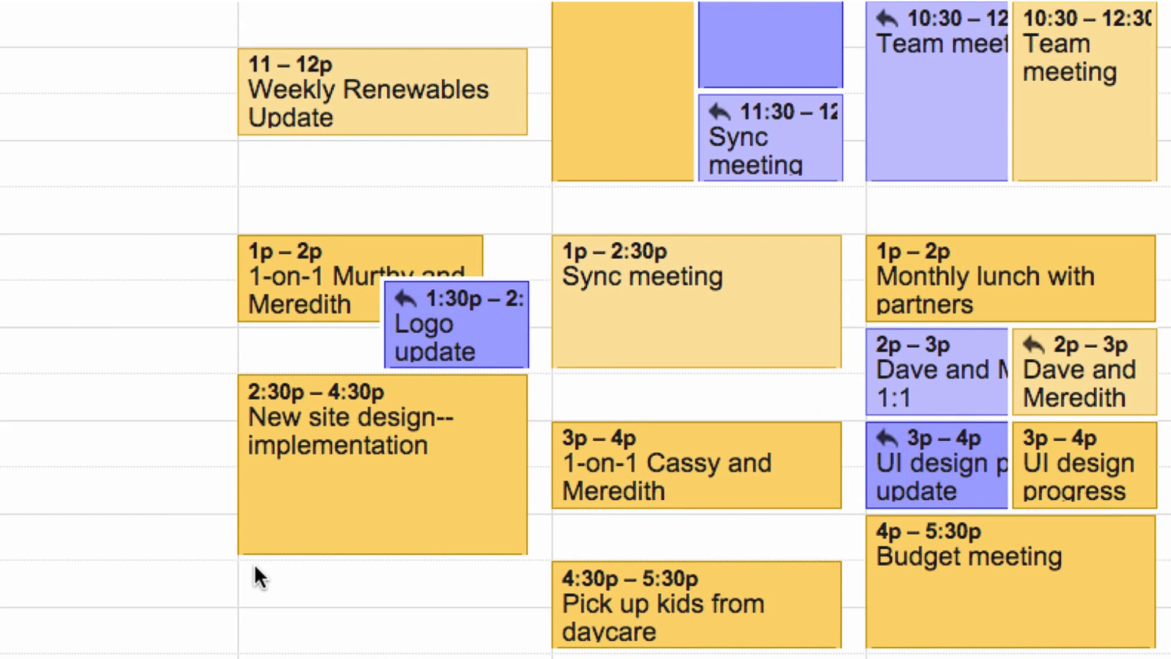
- Create the event "New projects discussion" on the manager's calendar for Mon, March 10, 4:30pm – 5:30pm
left_click(254, 562)
type("New p")
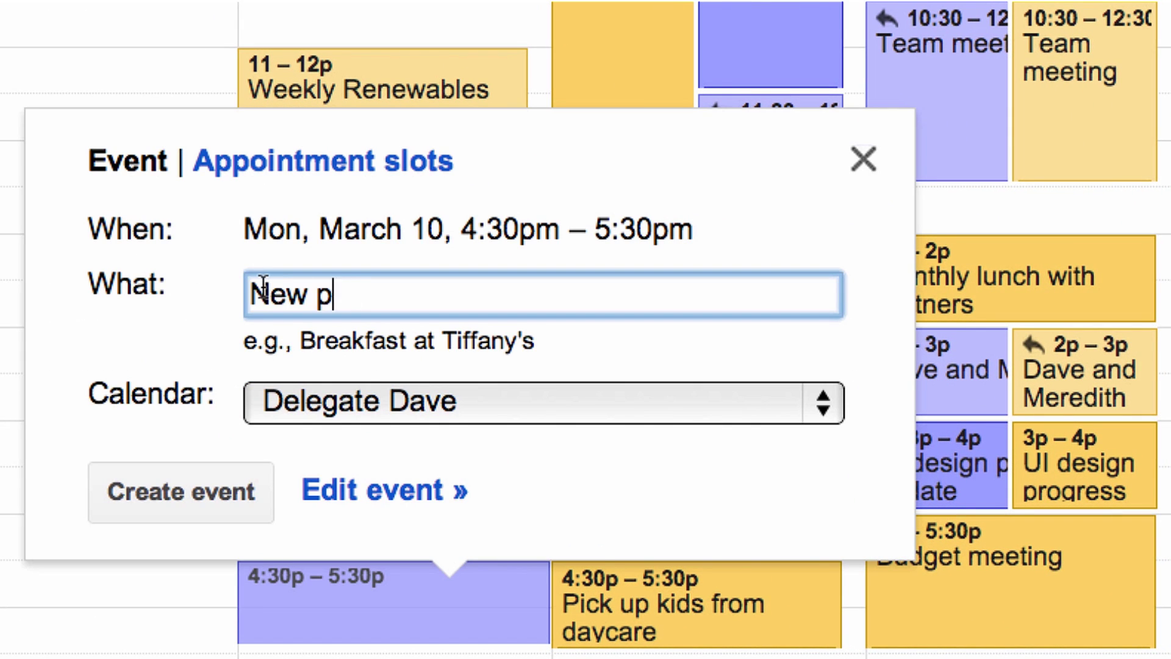
type("rojects discussion")
left_click(451, 402)
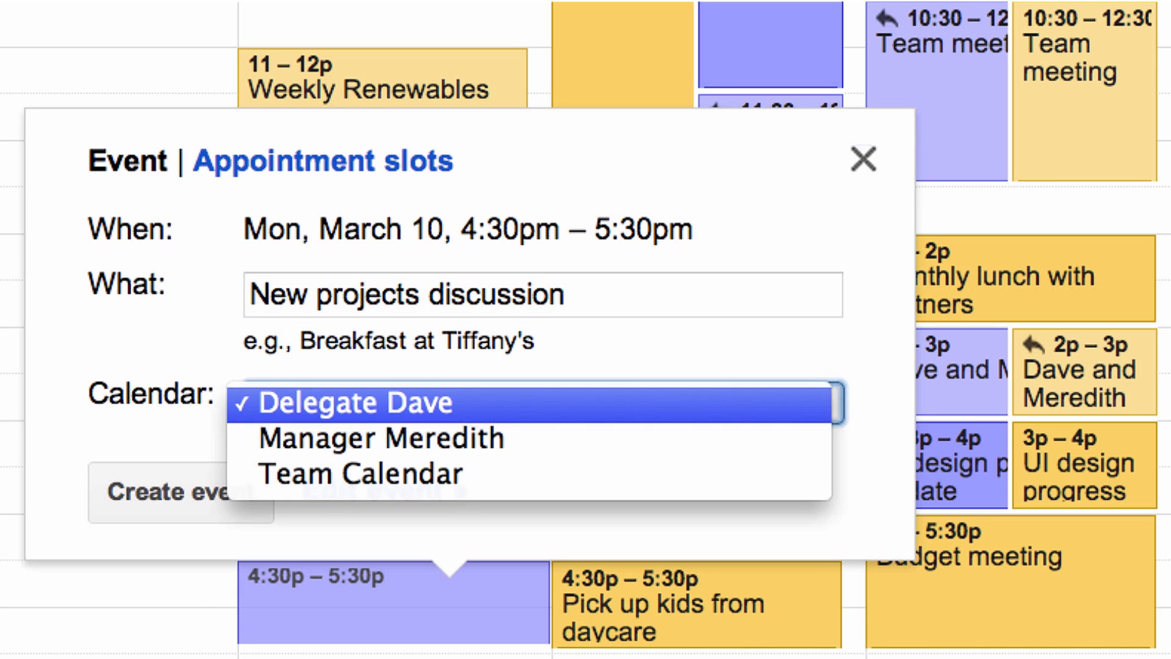
left_click(316, 434)
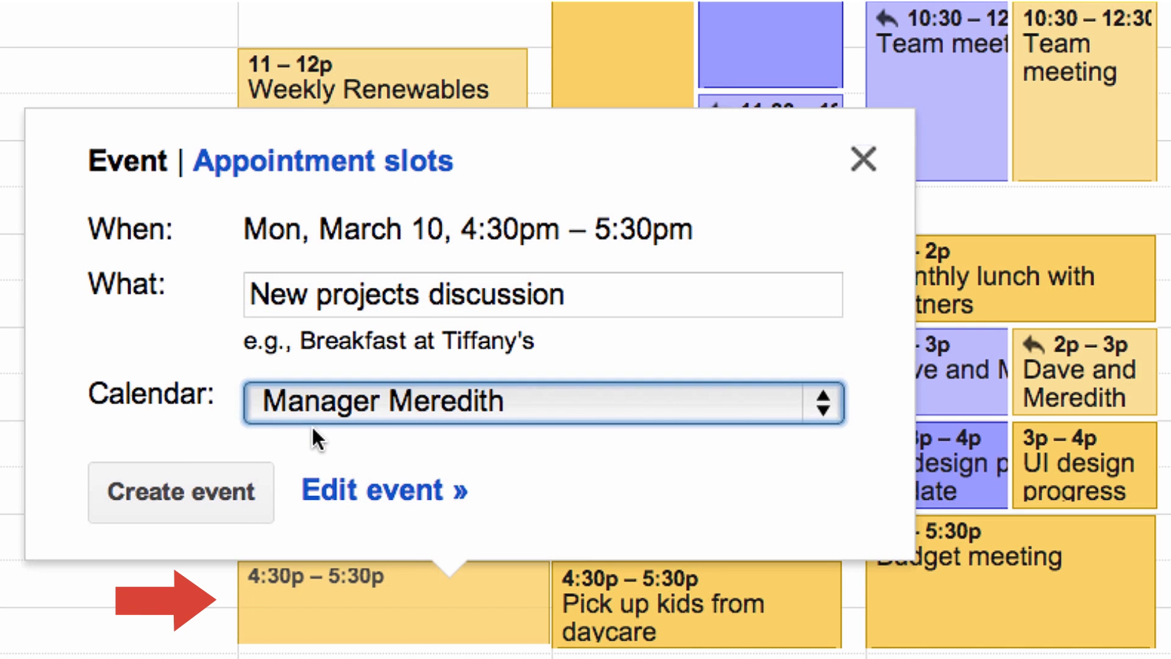
left_click(181, 486)
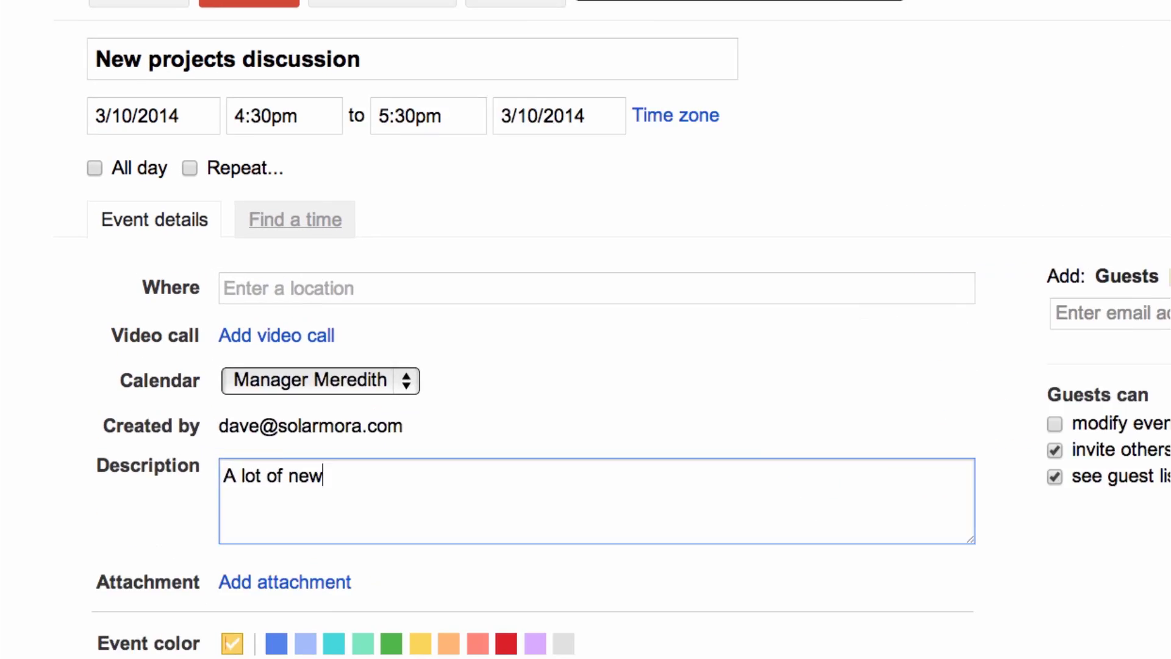
- Give the event the description "A lot of new business on our plate; let's review our schedule." and invite the colleague as a guest
type("business on our plate; let's review our schedule.")
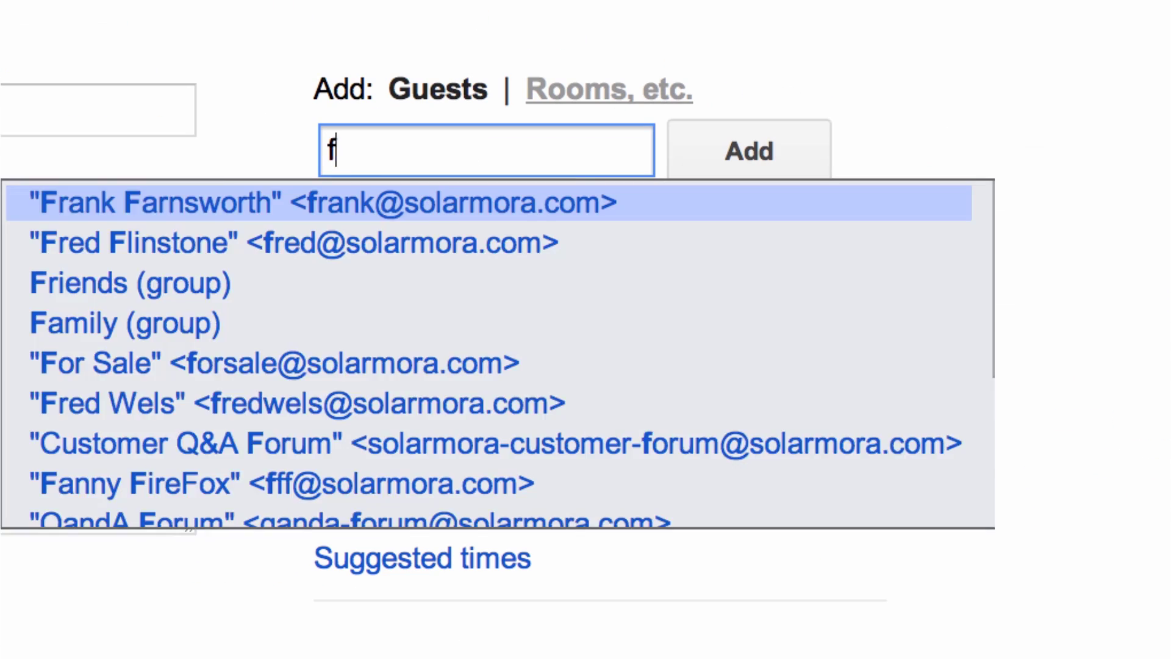
type("rank")
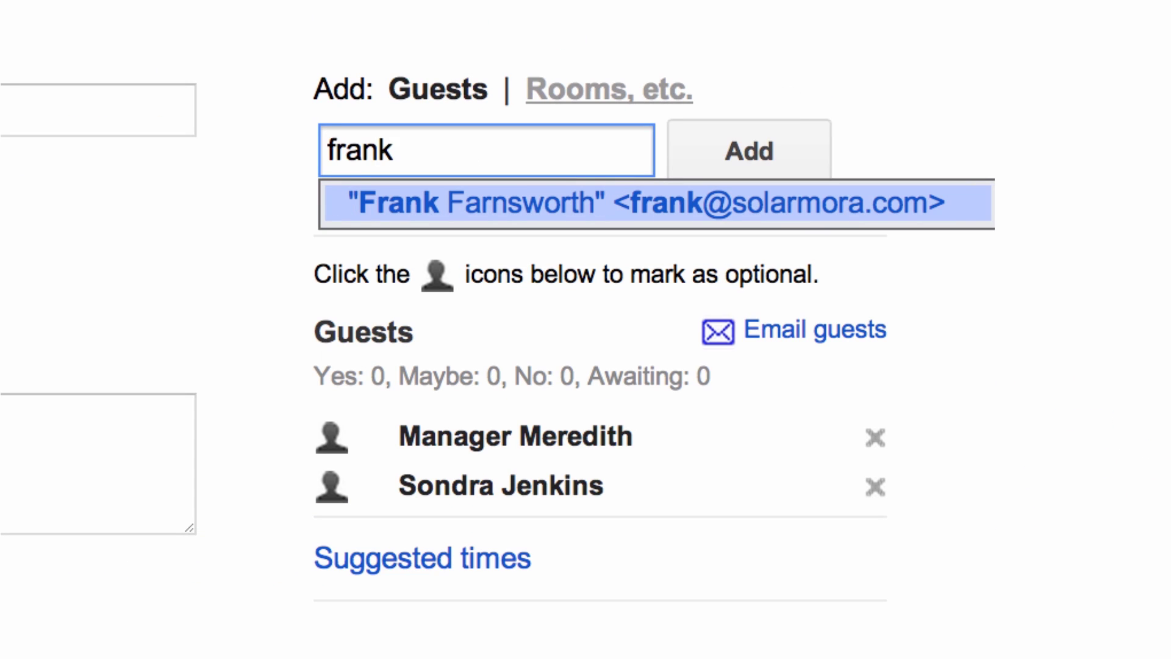
left_click(379, 209)
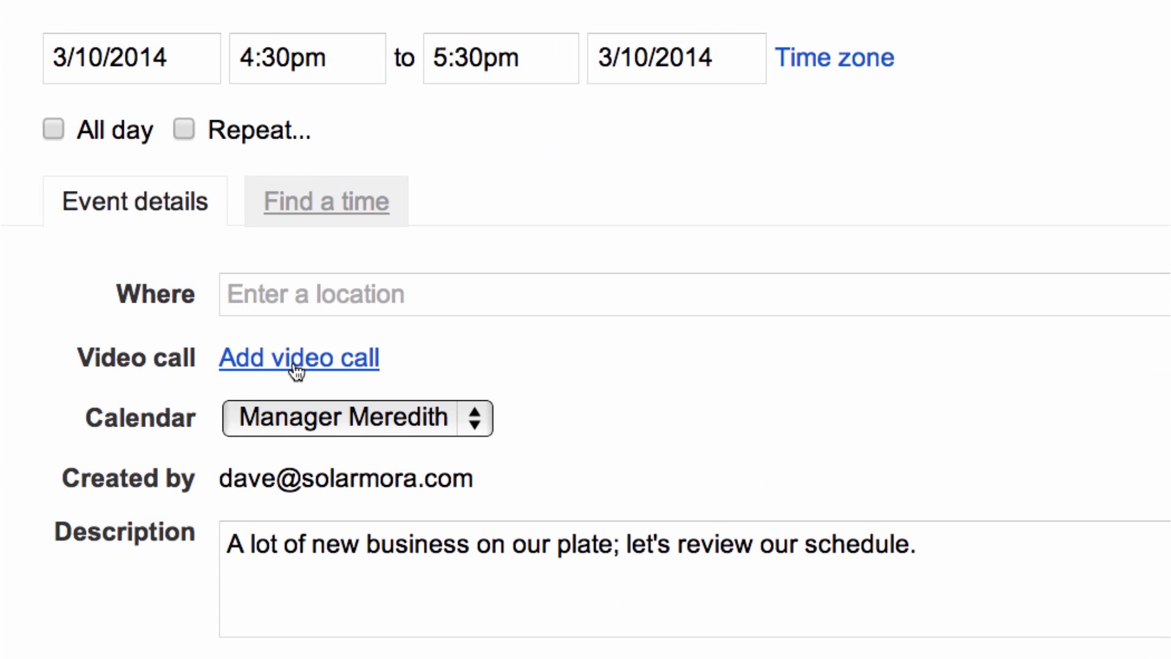
- Add a video call to the New projects discussion event and save the event
left_click(297, 366)
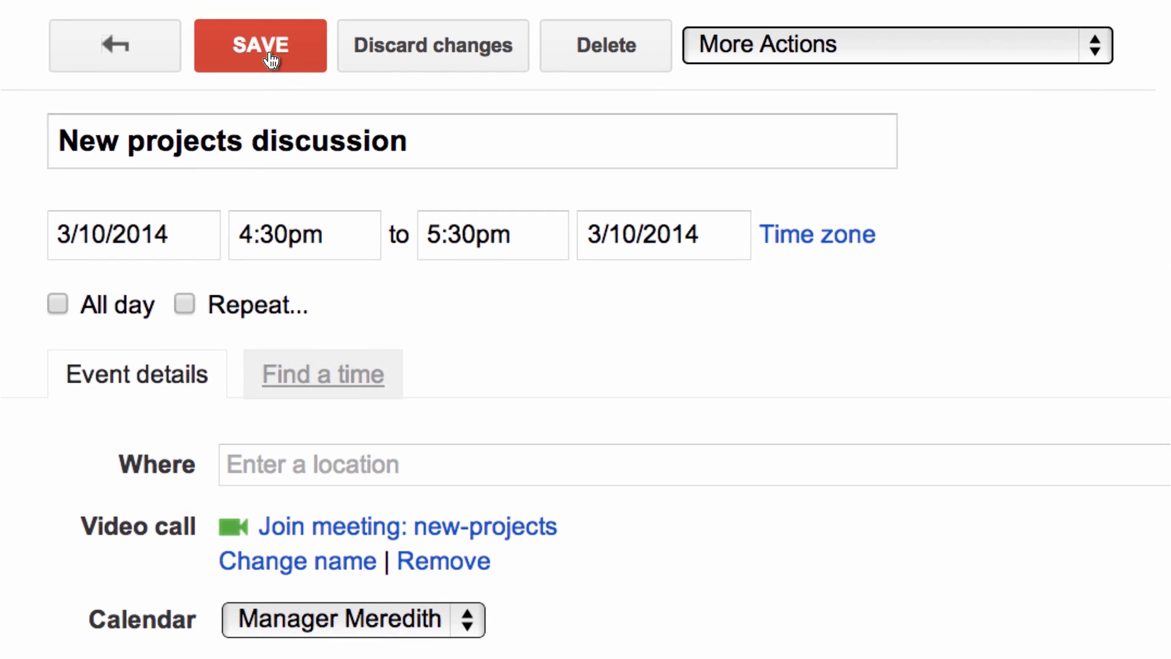
left_click(270, 59)
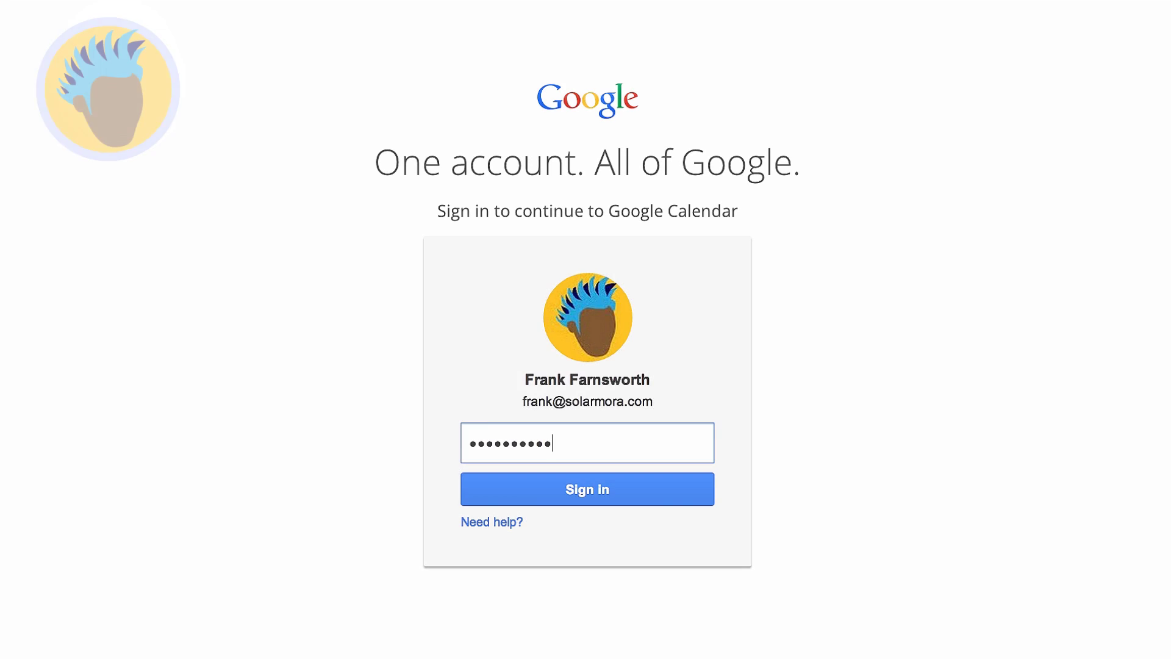